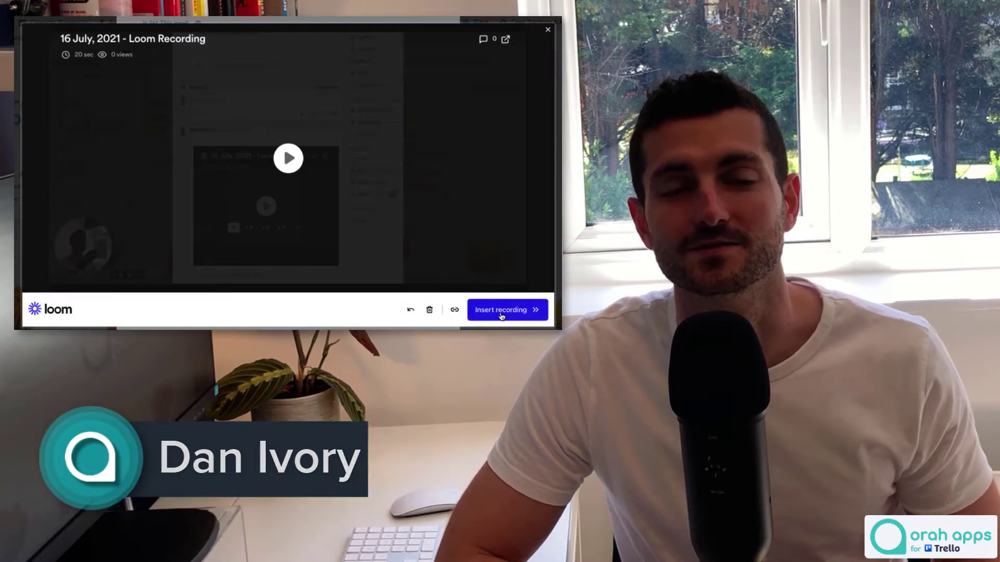
# Insert the Loom recording into a card comment, save it, then briefly play and pause the embedded video.
pyautogui.click(503, 310)
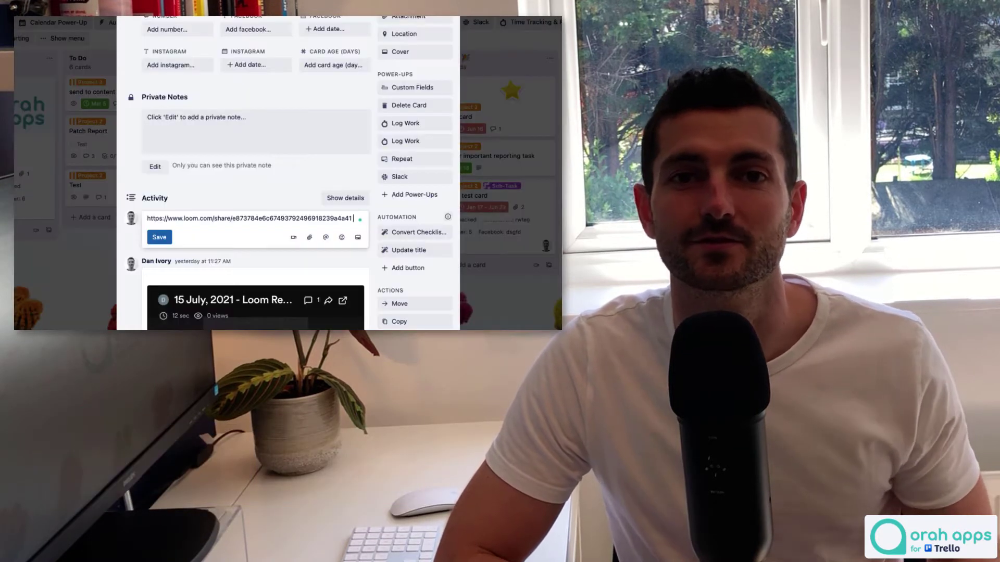
pyautogui.click(159, 238)
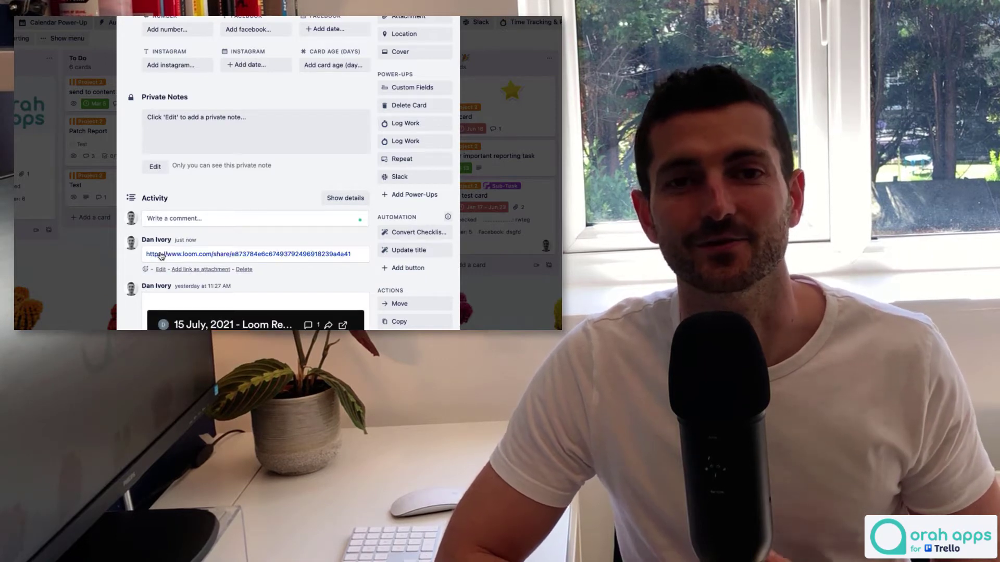
pyautogui.scroll(-2, 131, 268)
pyautogui.scroll(-2, 131, 268)
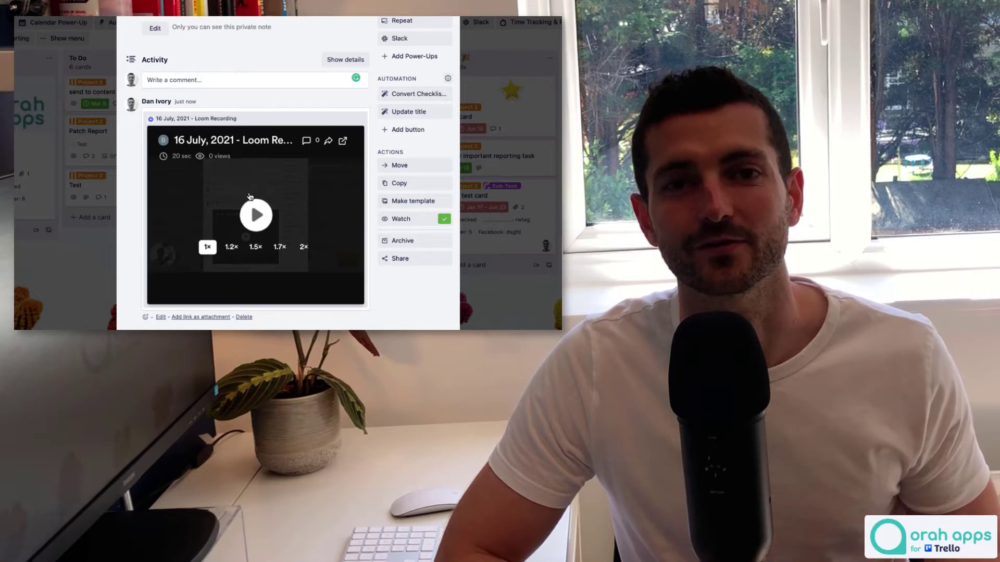
pyautogui.click(255, 214)
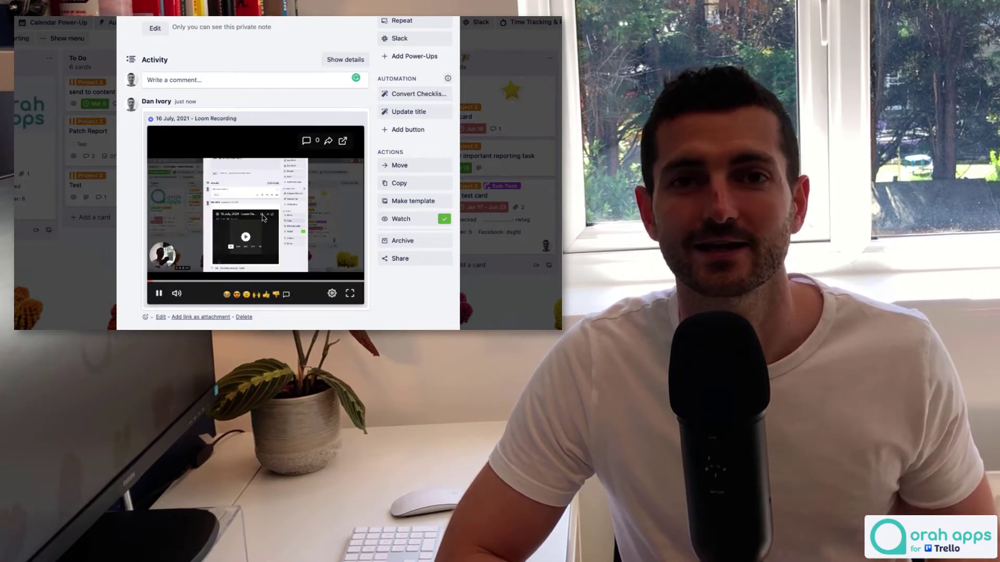
pyautogui.click(159, 293)
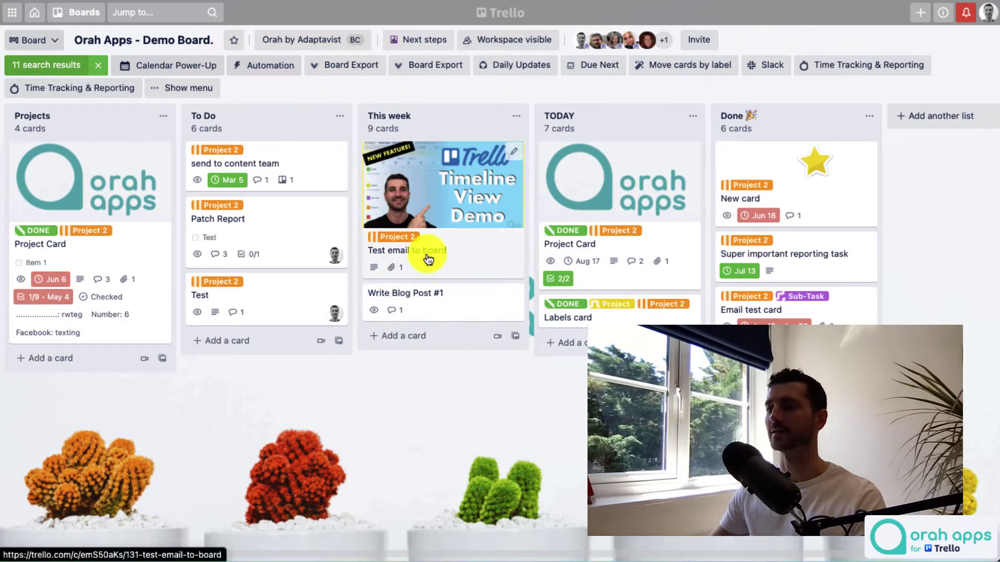
# Open the Write Blog Post #1 card and launch a Loom recording from its comment box.
pyautogui.click(440, 313)
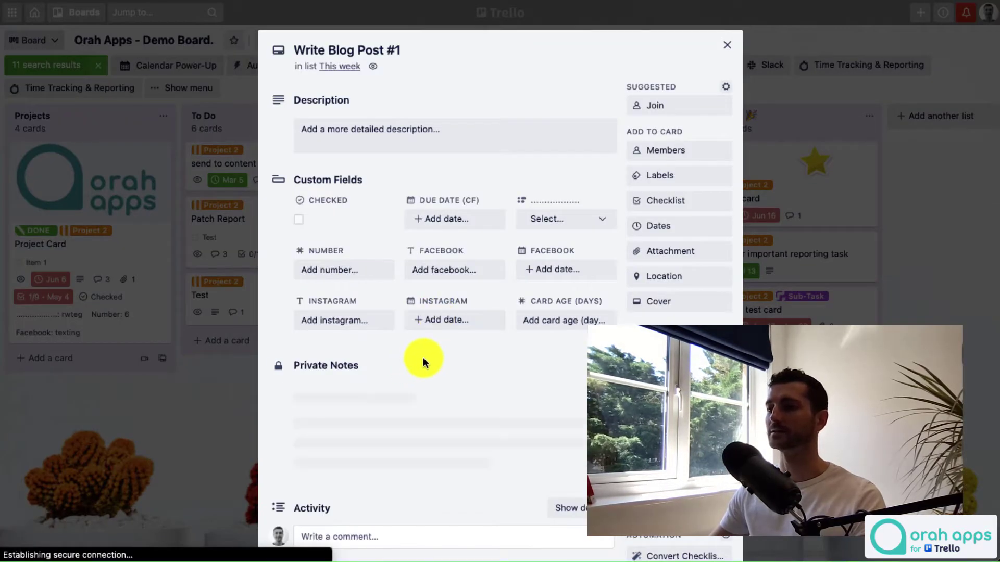
pyautogui.scroll(-5, 423, 357)
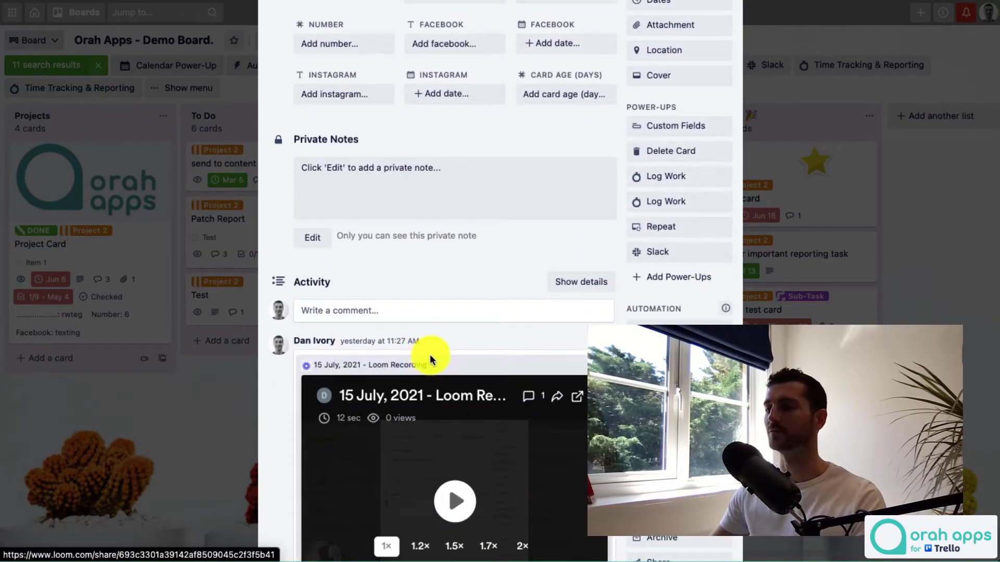
pyautogui.scroll(-4, 375, 326)
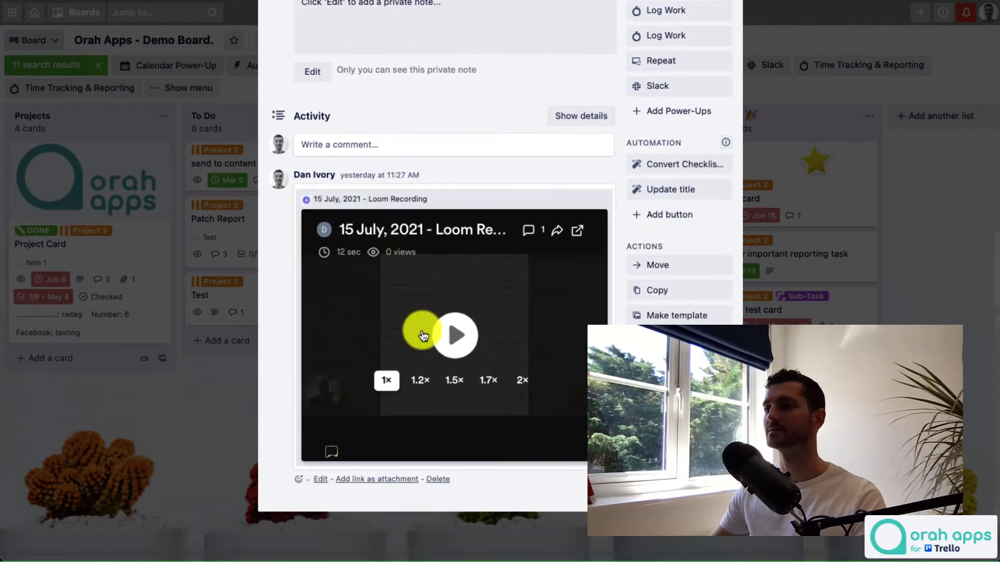
pyautogui.click(368, 144)
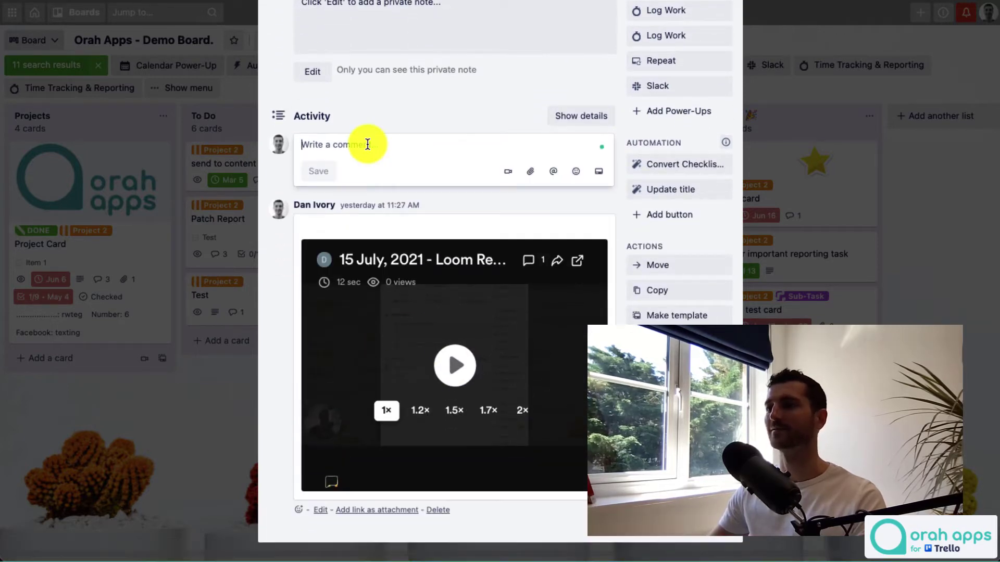
pyautogui.click(506, 174)
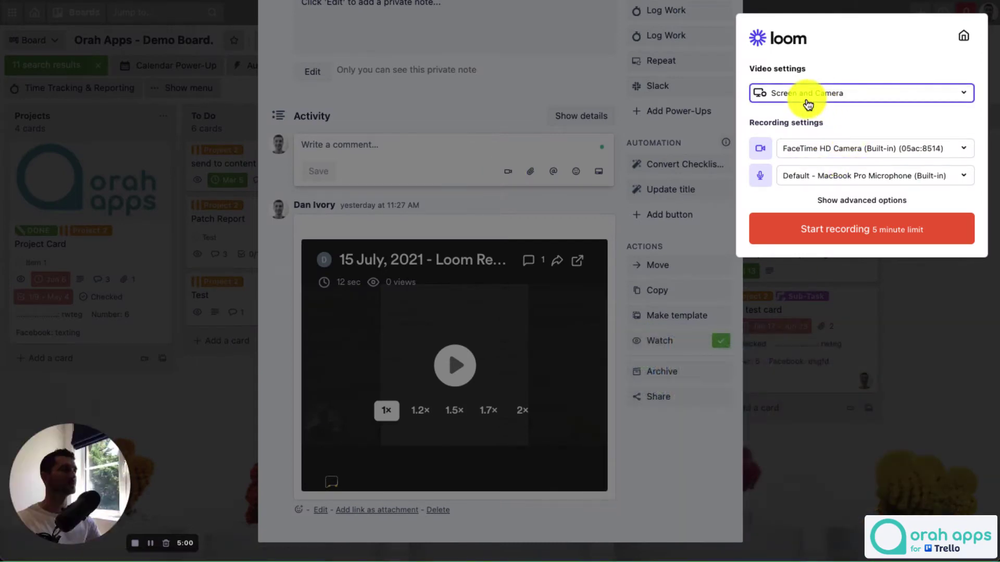
pyautogui.moveTo(40, 446)
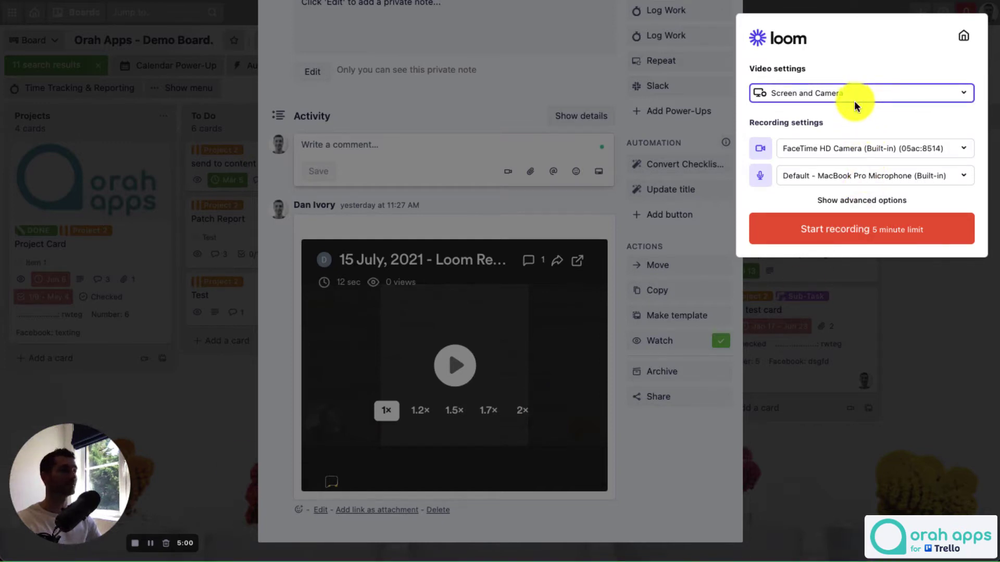
# Start the Loom recording sharing only the Write Blog Post #1 Trello Chrome tab.
pyautogui.click(828, 234)
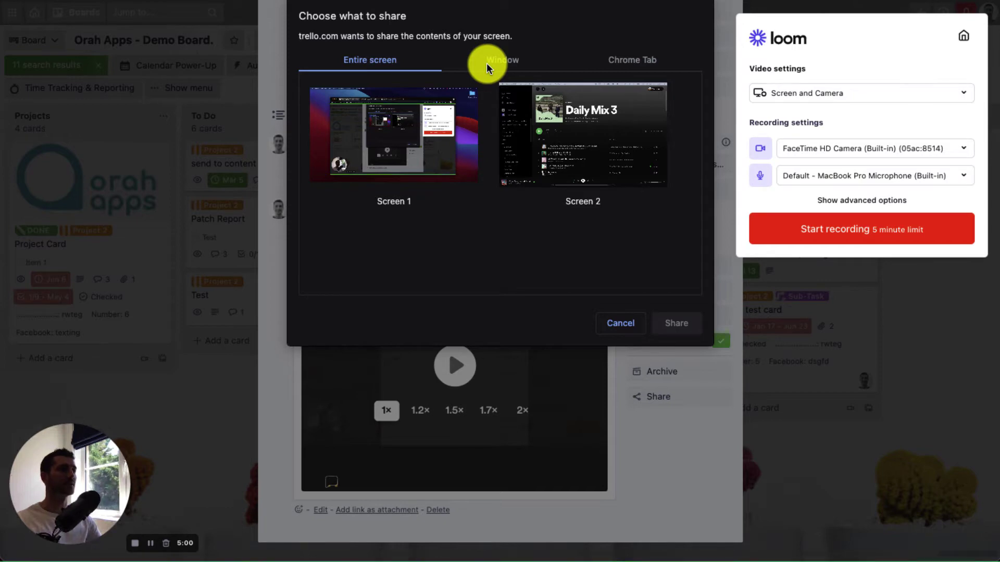
pyautogui.click(615, 62)
pyautogui.click(442, 83)
pyautogui.click(670, 324)
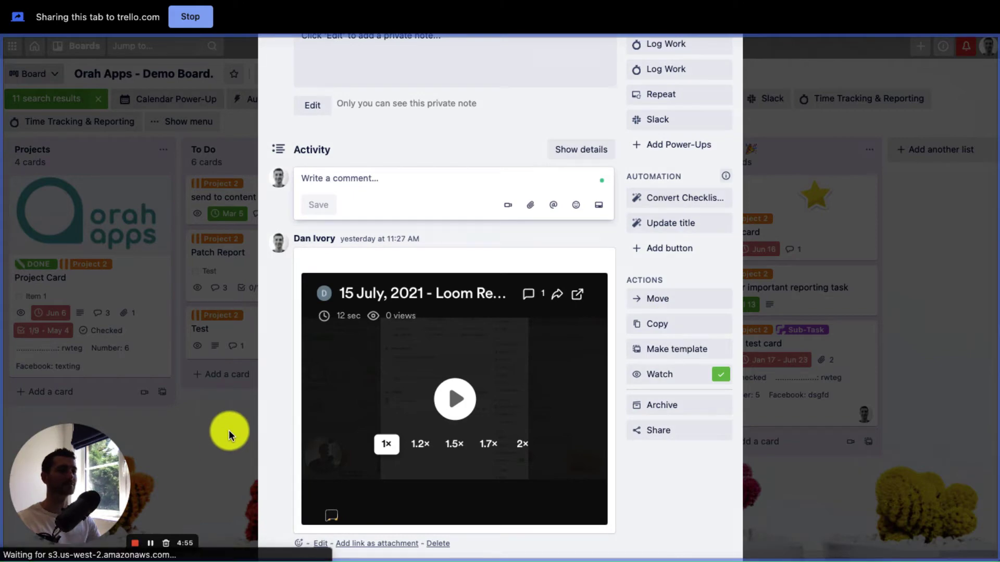
# Close and reopen the Write Blog Post #1 card on camera, then stop the Loom recording.
pyautogui.click(211, 430)
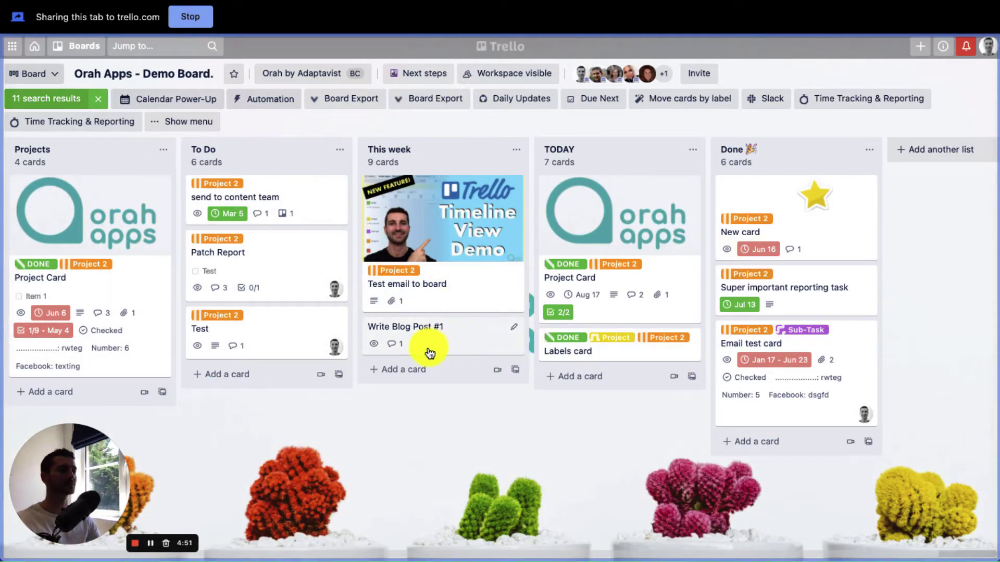
pyautogui.click(451, 346)
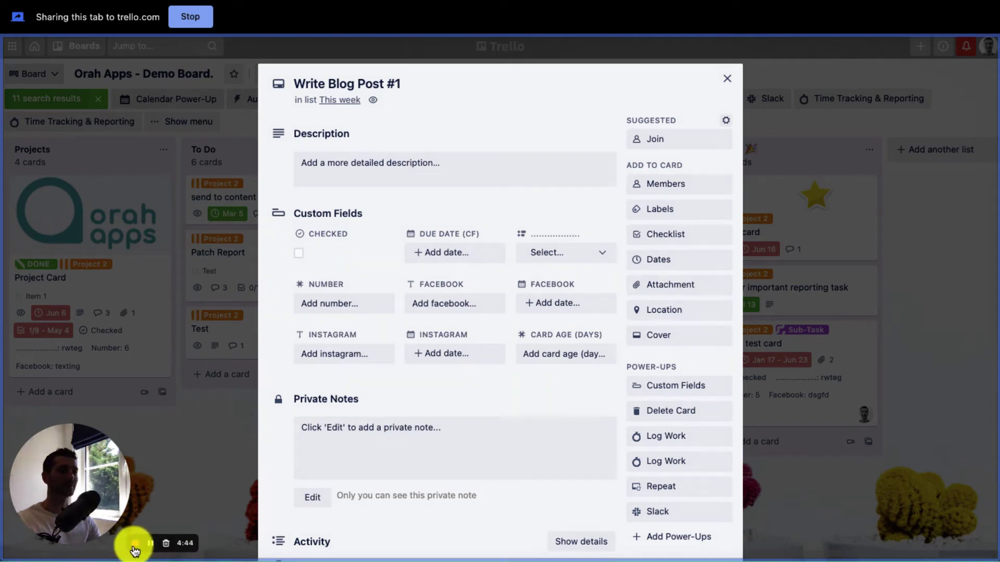
pyautogui.click(136, 549)
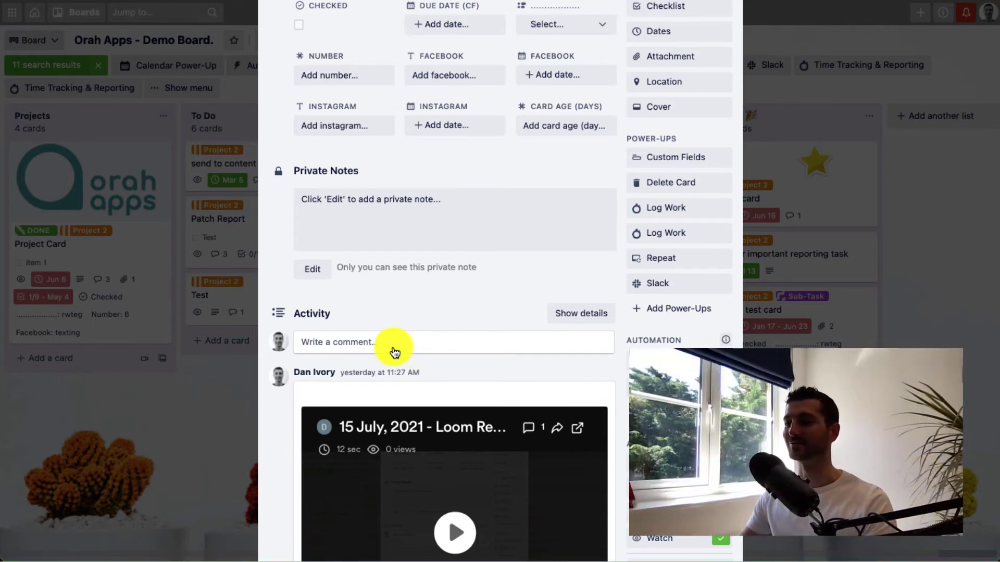
# Paste the Loom share link into a new card comment, remove the extra mention line, and save it.
pyautogui.click(338, 342)
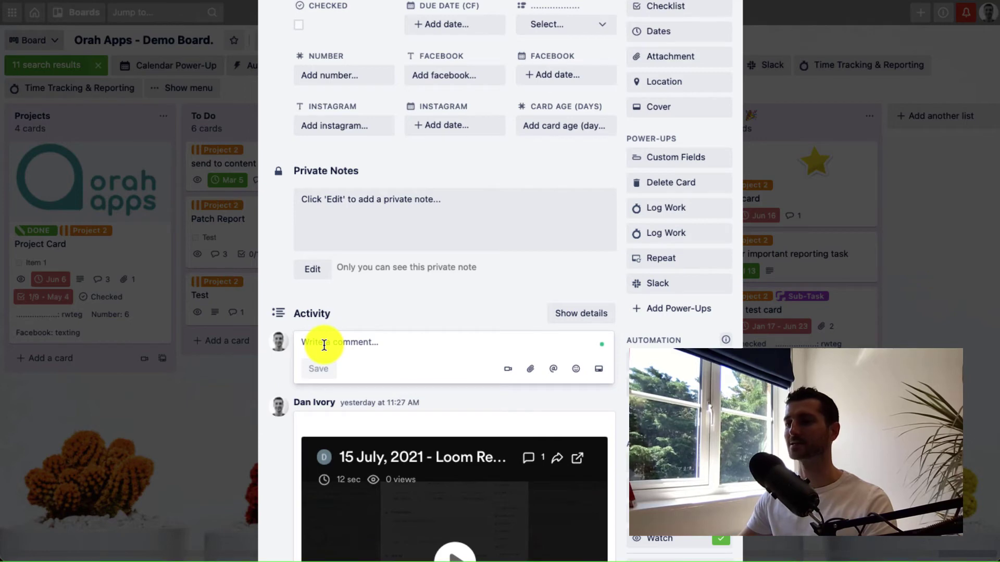
pyautogui.hotkey('ctrl', 'v')
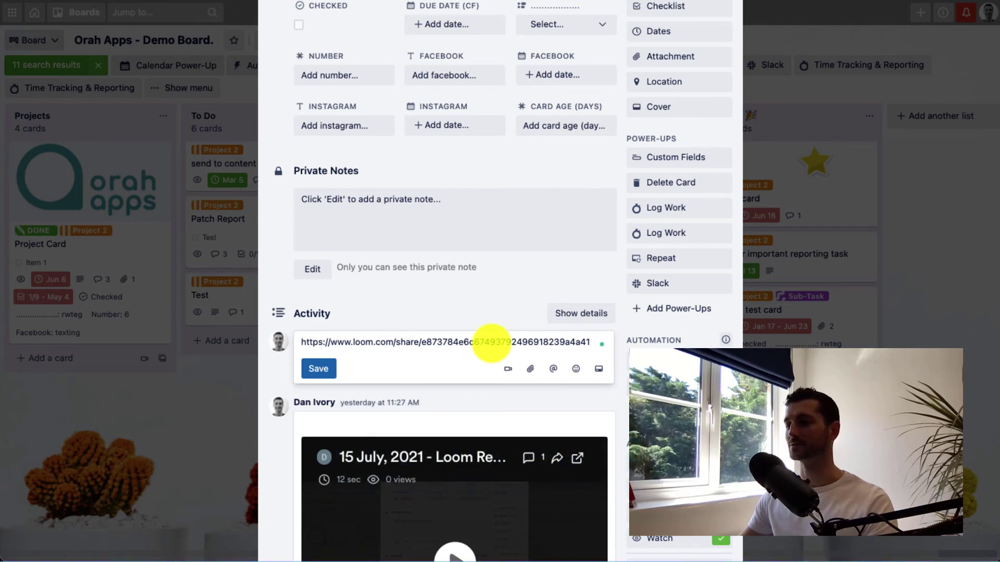
pyautogui.press('Return')
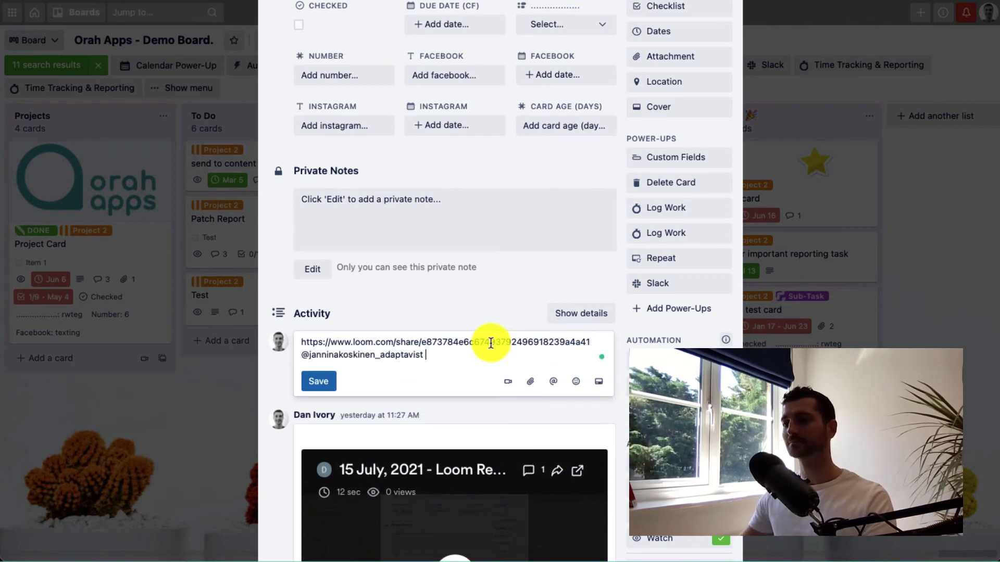
pyautogui.moveTo(445, 356); pyautogui.dragTo(292, 363)
pyautogui.press('BackSpace')
pyautogui.press('BackSpace')
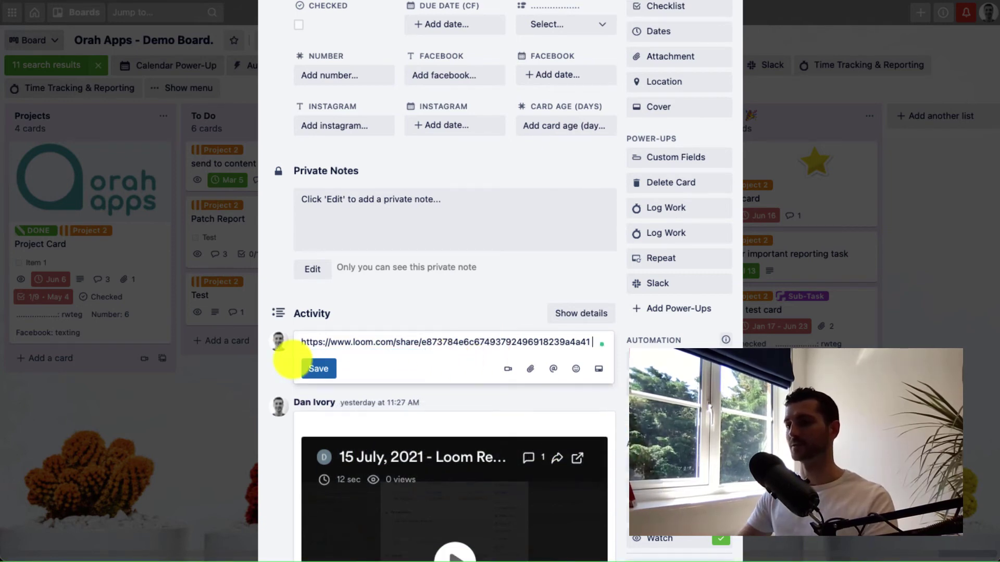
pyautogui.click(319, 369)
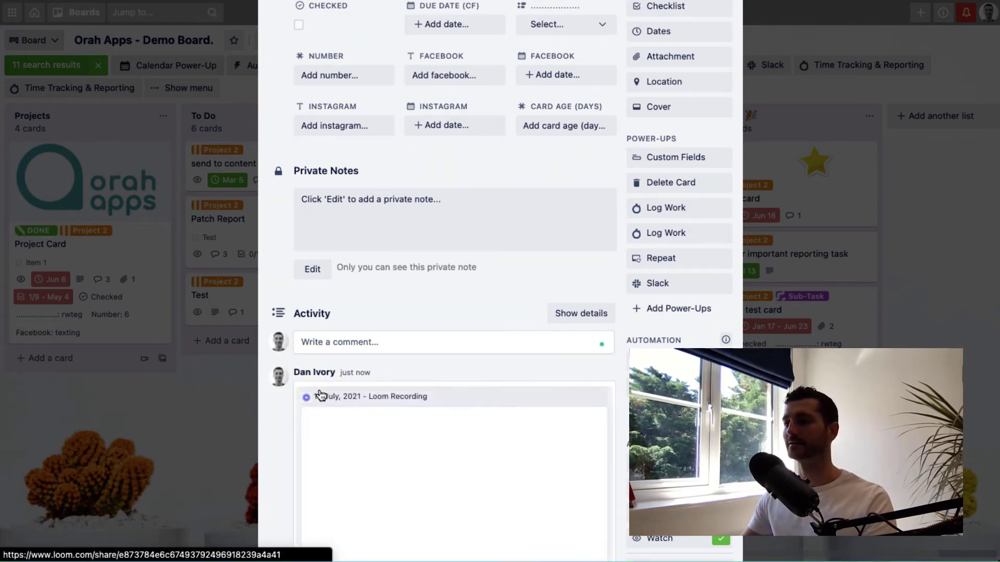
# Play the 16 July, 2021 Loom embed for a few seconds, then pause it partway through.
pyautogui.scroll(-3, 279, 411)
pyautogui.scroll(-2, 279, 412)
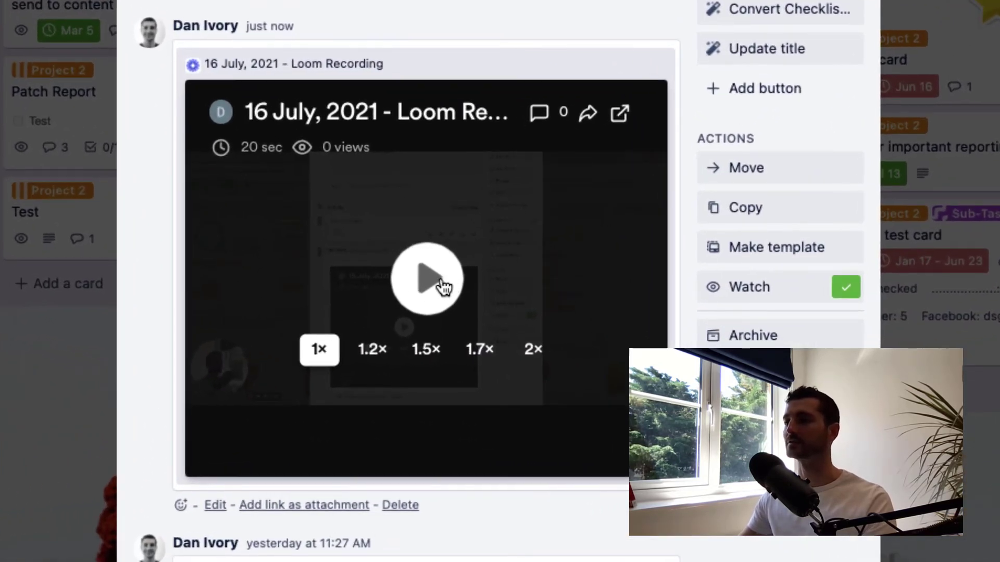
pyautogui.click(427, 279)
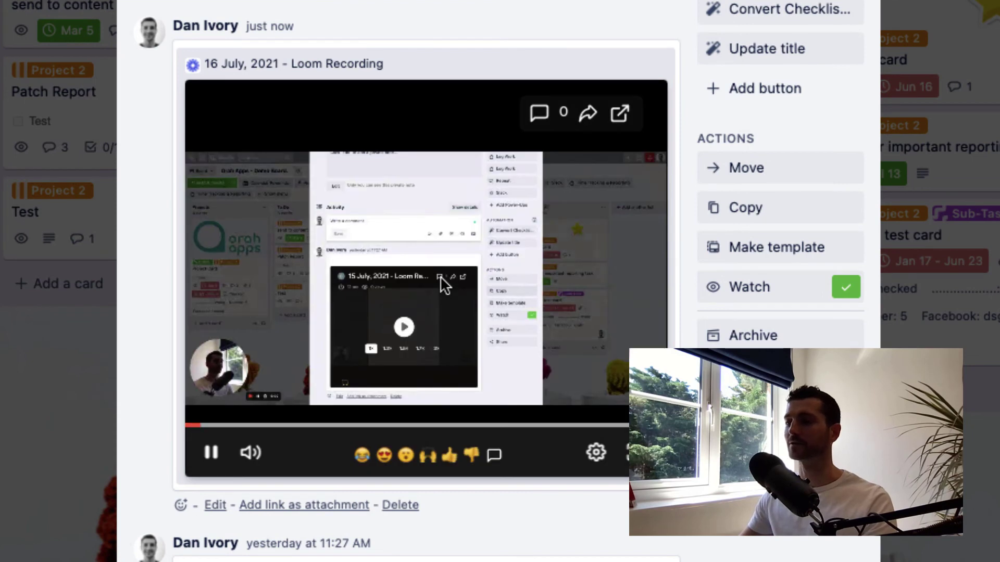
pyautogui.click(211, 452)
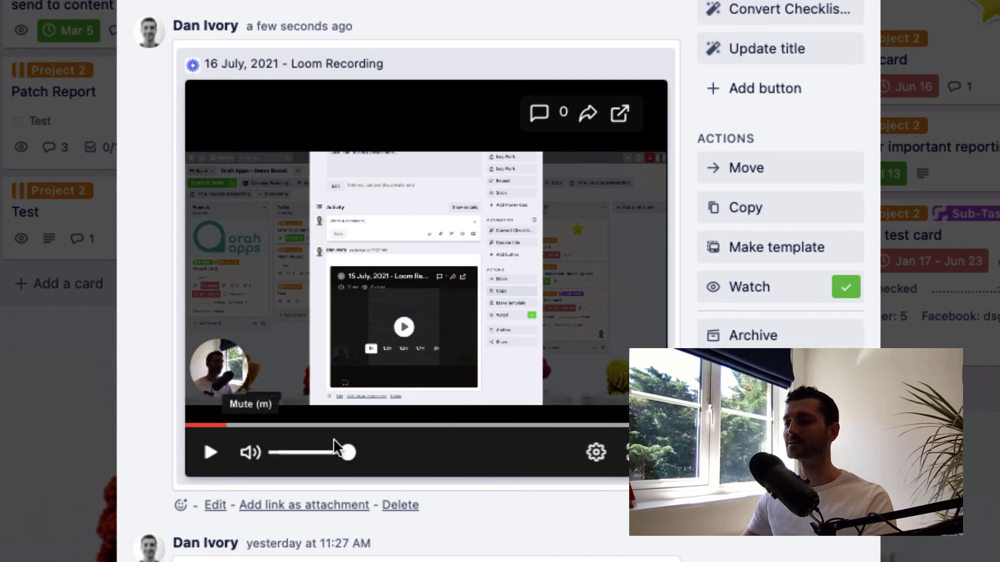
# Post a timestamped 'Help!' comment on the embedded Loom video.
pyautogui.click(494, 456)
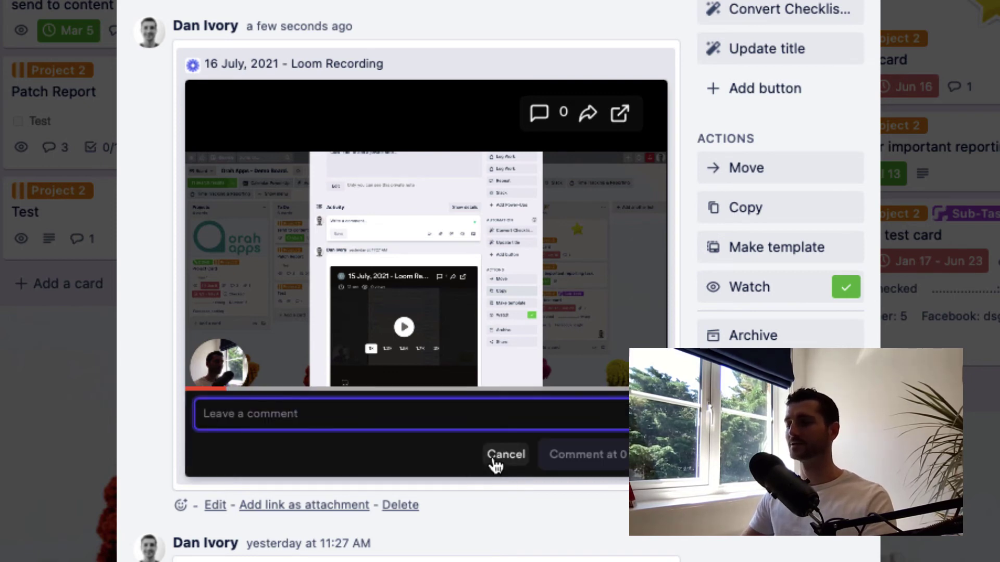
pyautogui.write('Help!')
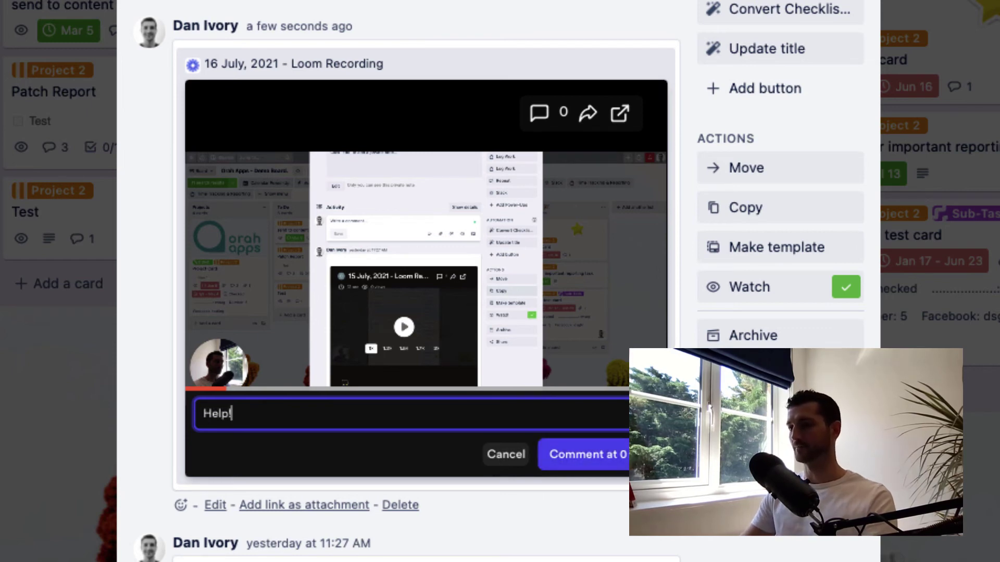
pyautogui.click(585, 464)
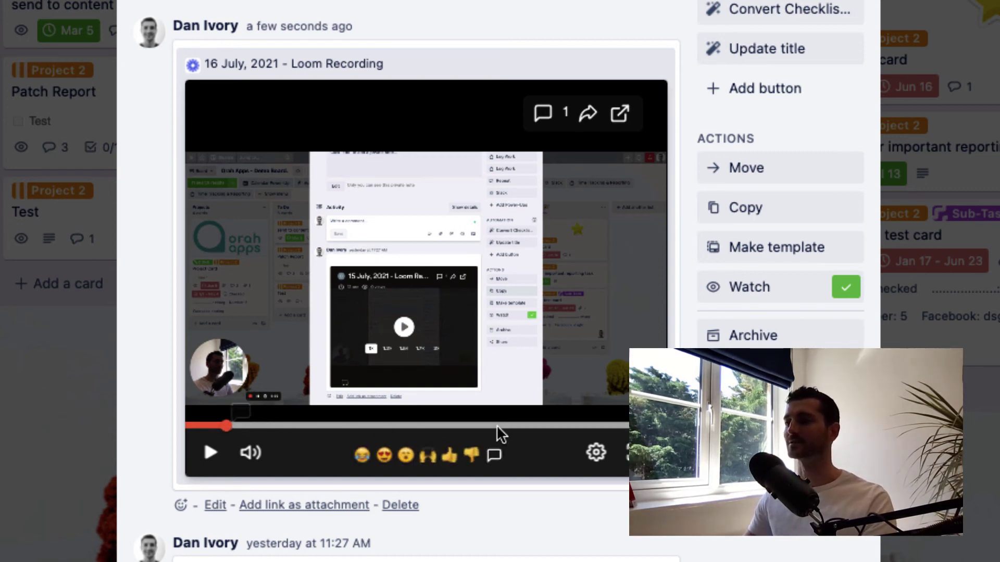
# Close the Write Blog Post #1 card to return to the Orah Apps Demo Board.
pyautogui.click(34, 474)
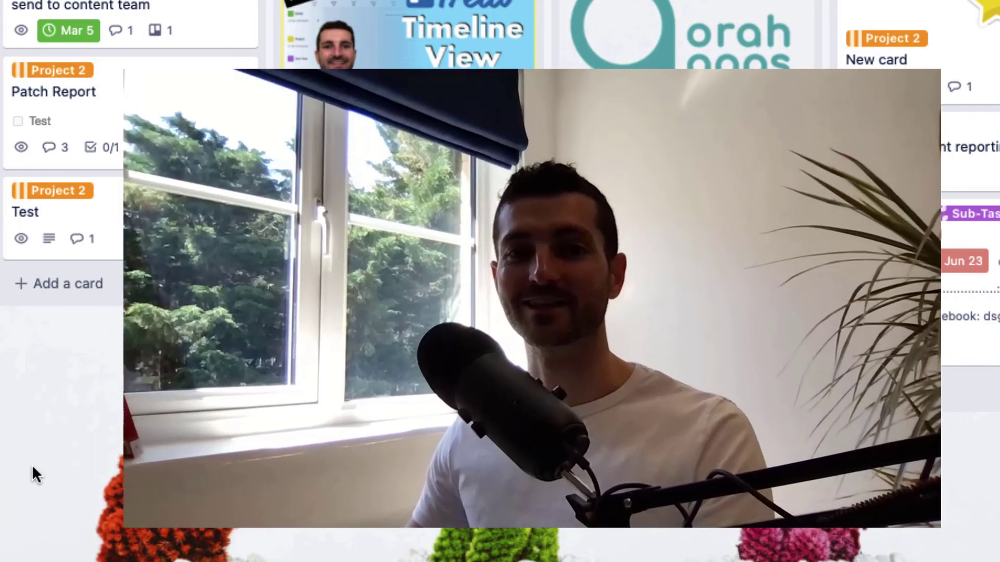